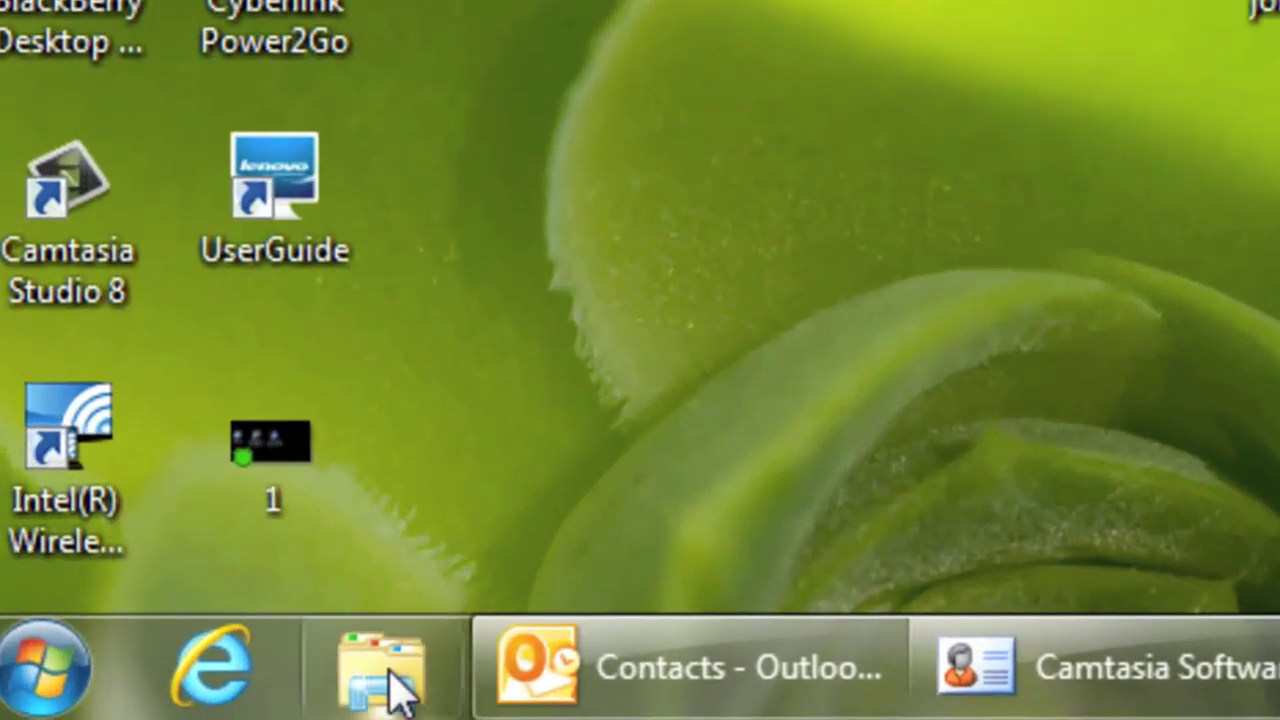
- Open the Documents library in Windows Explorer and bring up the Letterhead Template context menu
left_click(145, 705)
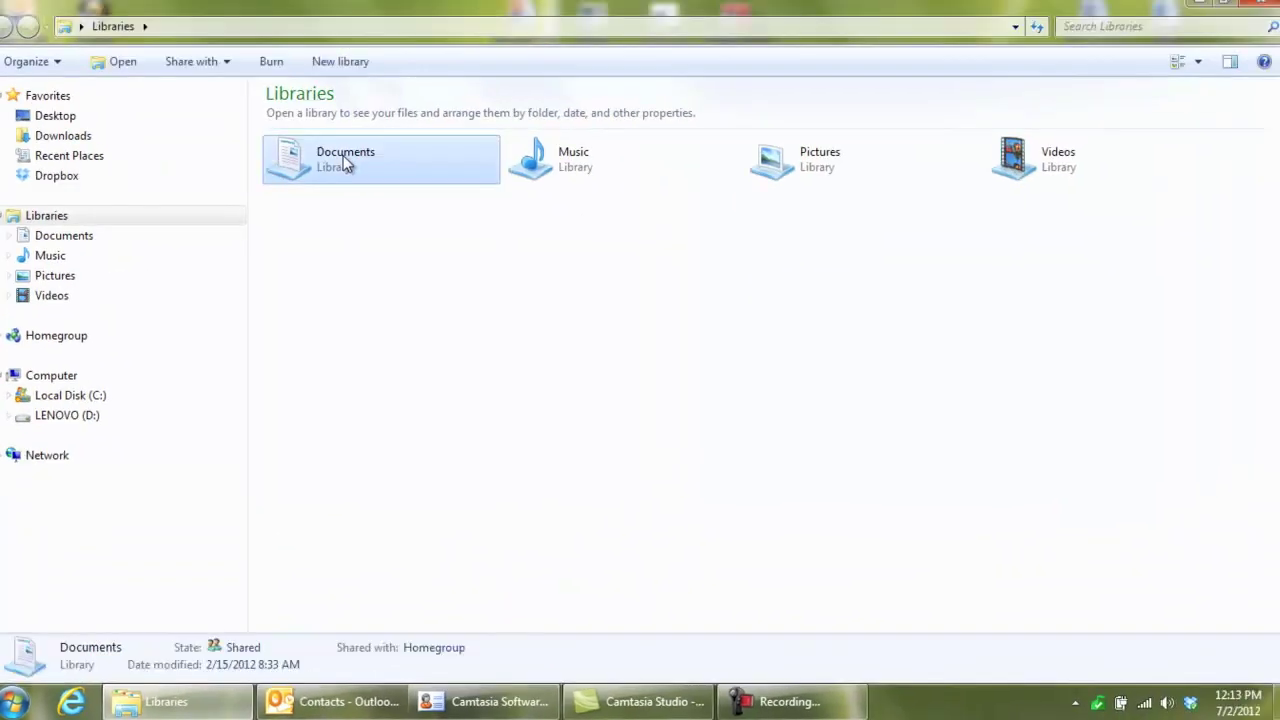
double_click(343, 157)
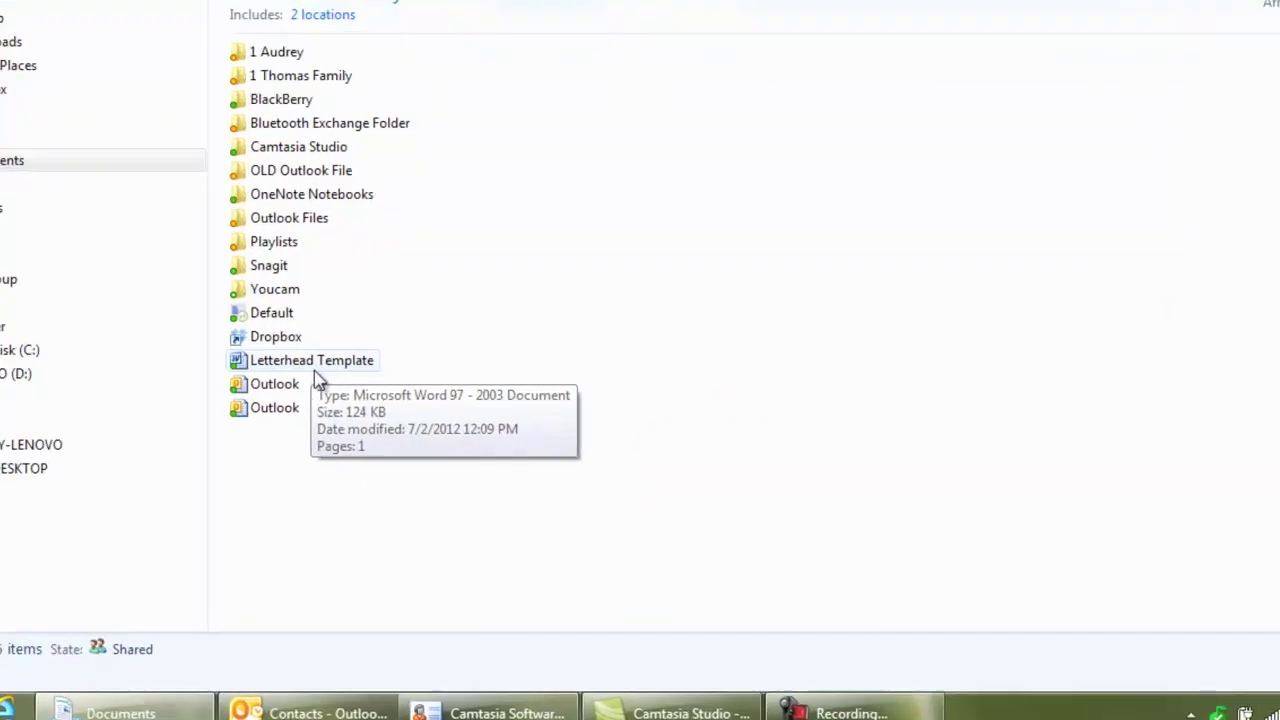
mouse_move(167, 141)
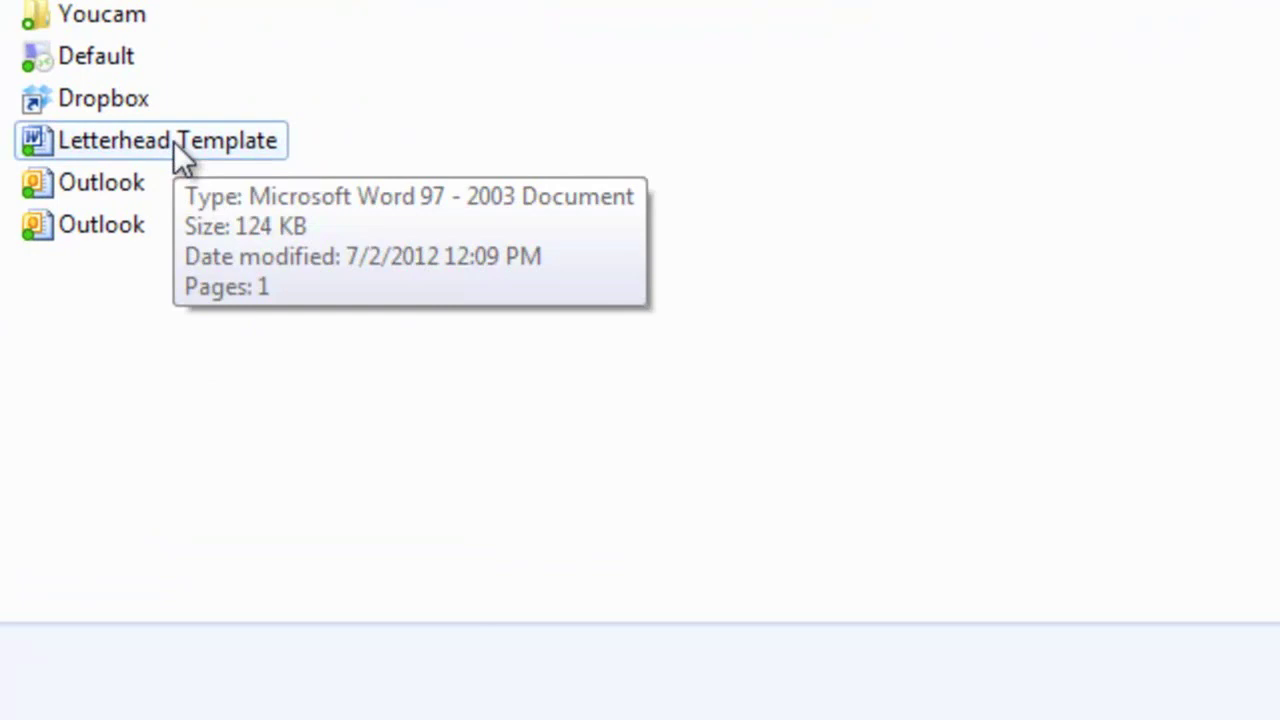
right_click(174, 142)
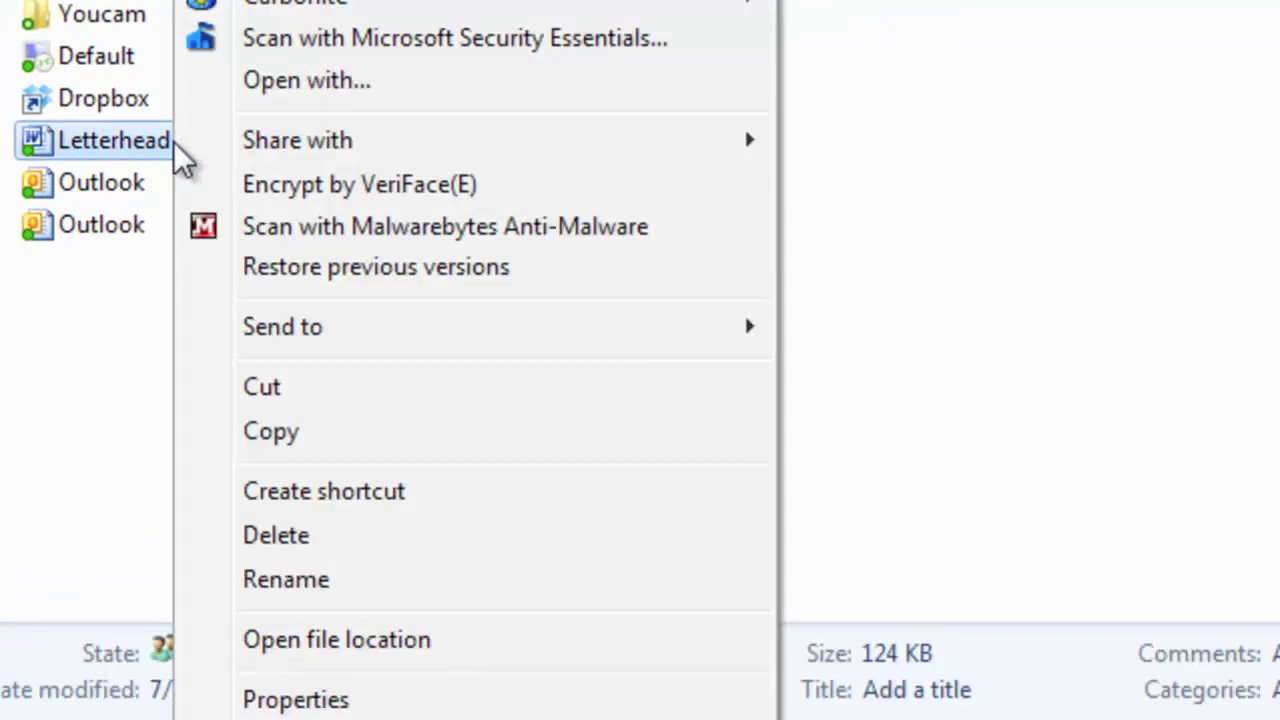
mouse_move(283, 327)
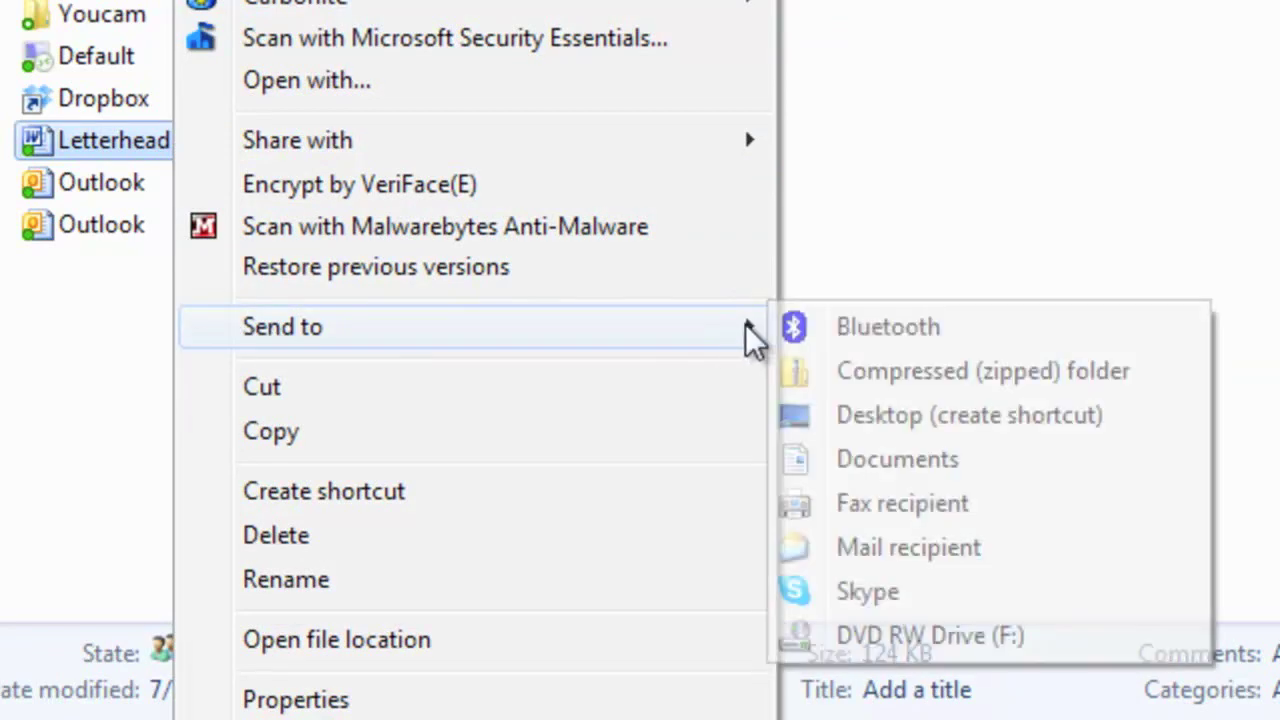
- Send Letterhead Template to the desktop as a shortcut
left_click(866, 424)
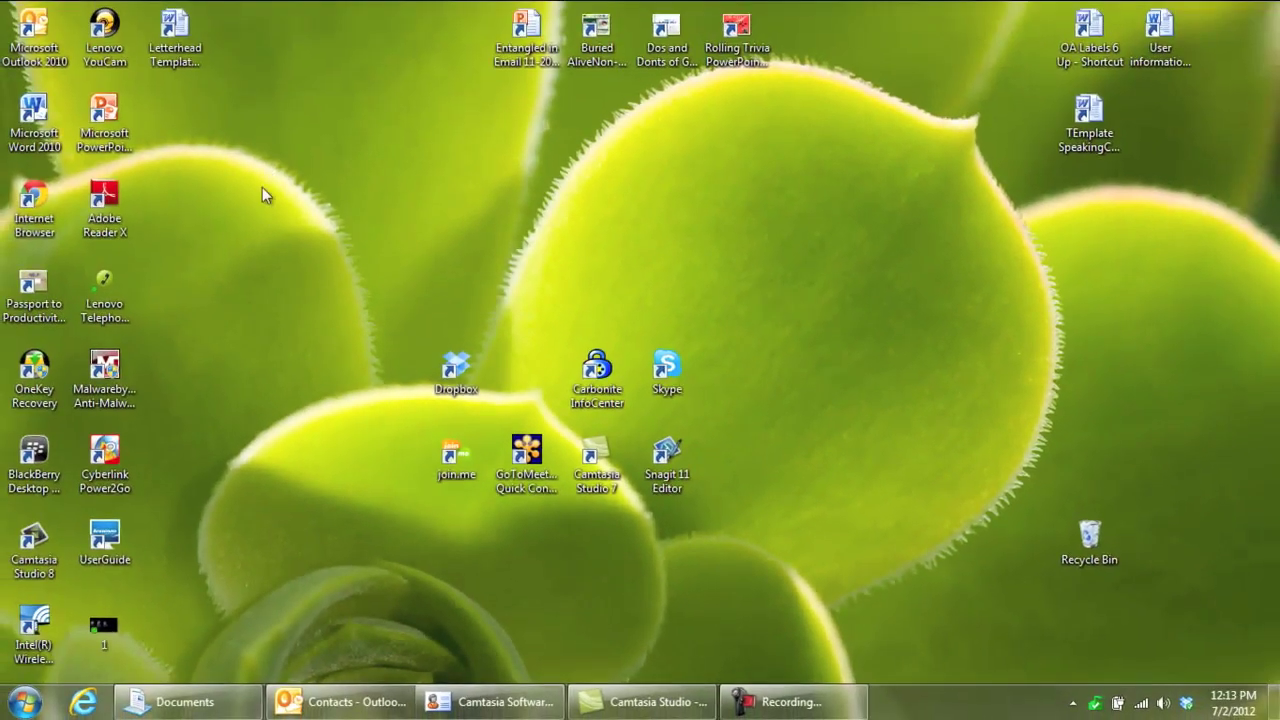
- Place the Letterhead Template shortcut among the upper-right Word icons and test-open it in Word
left_click_drag(176, 60, 1151, 131)
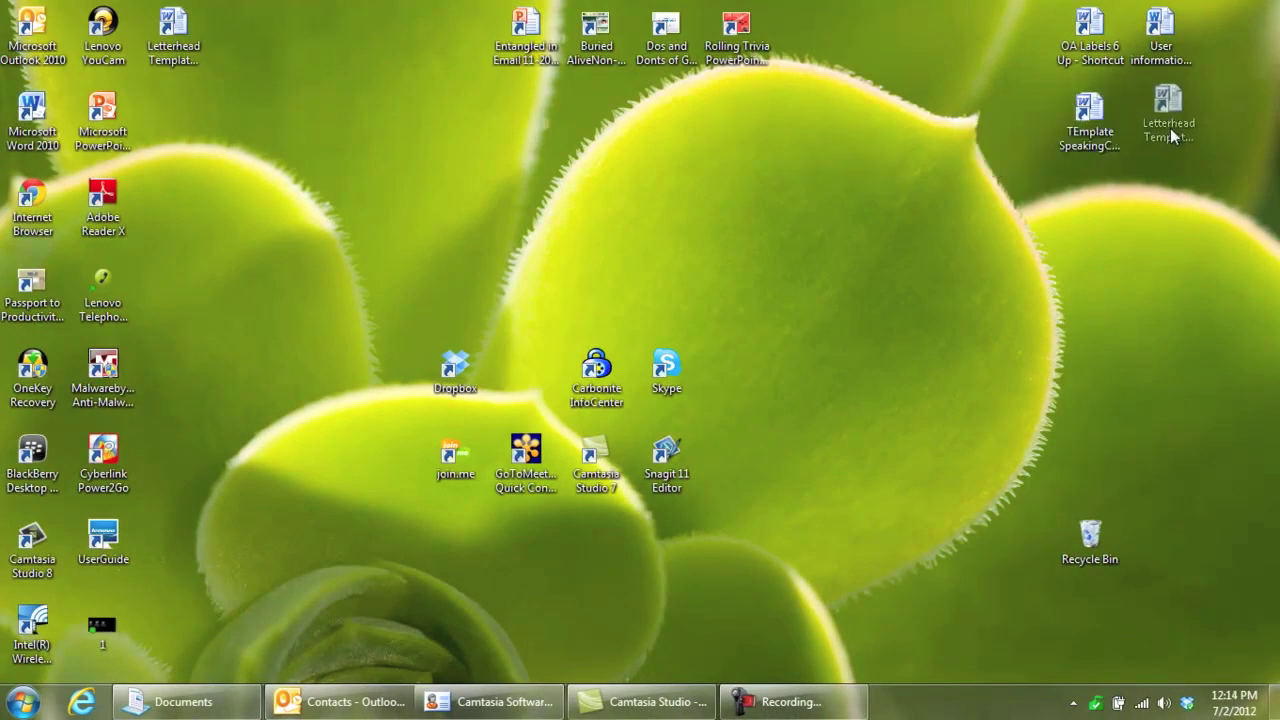
left_click_drag(1172, 135, 1174, 135)
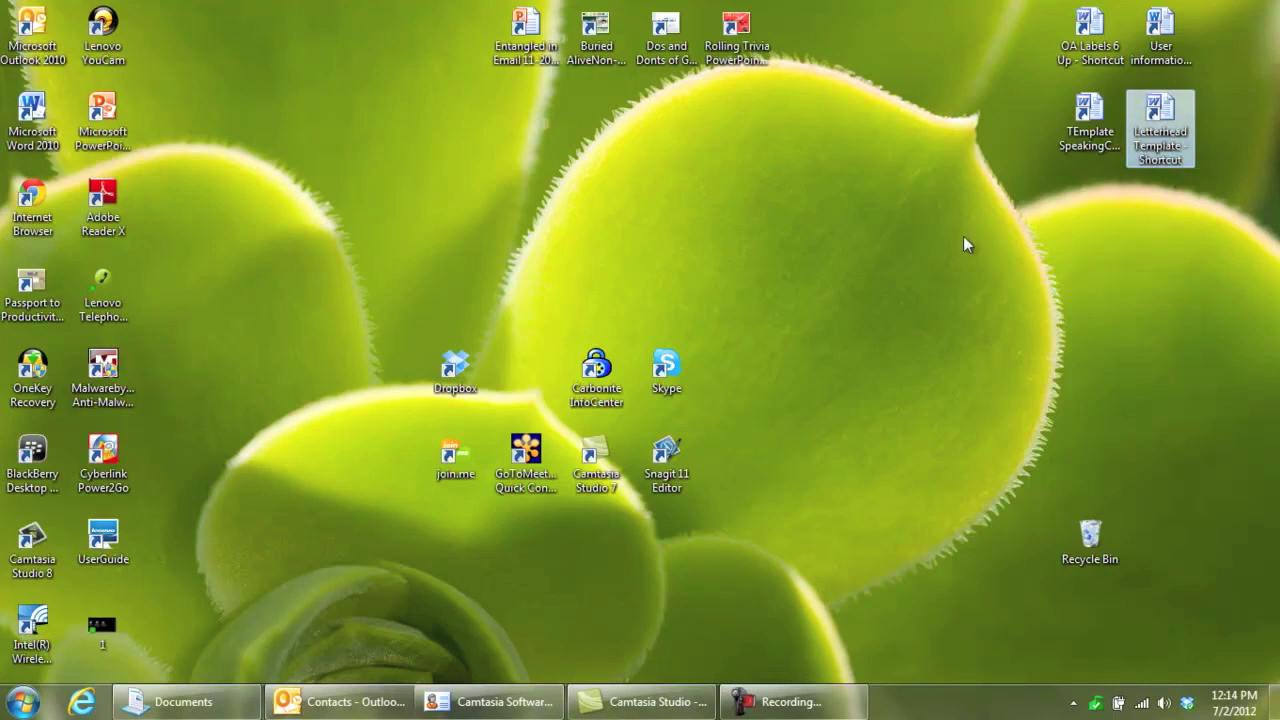
double_click(1160, 142)
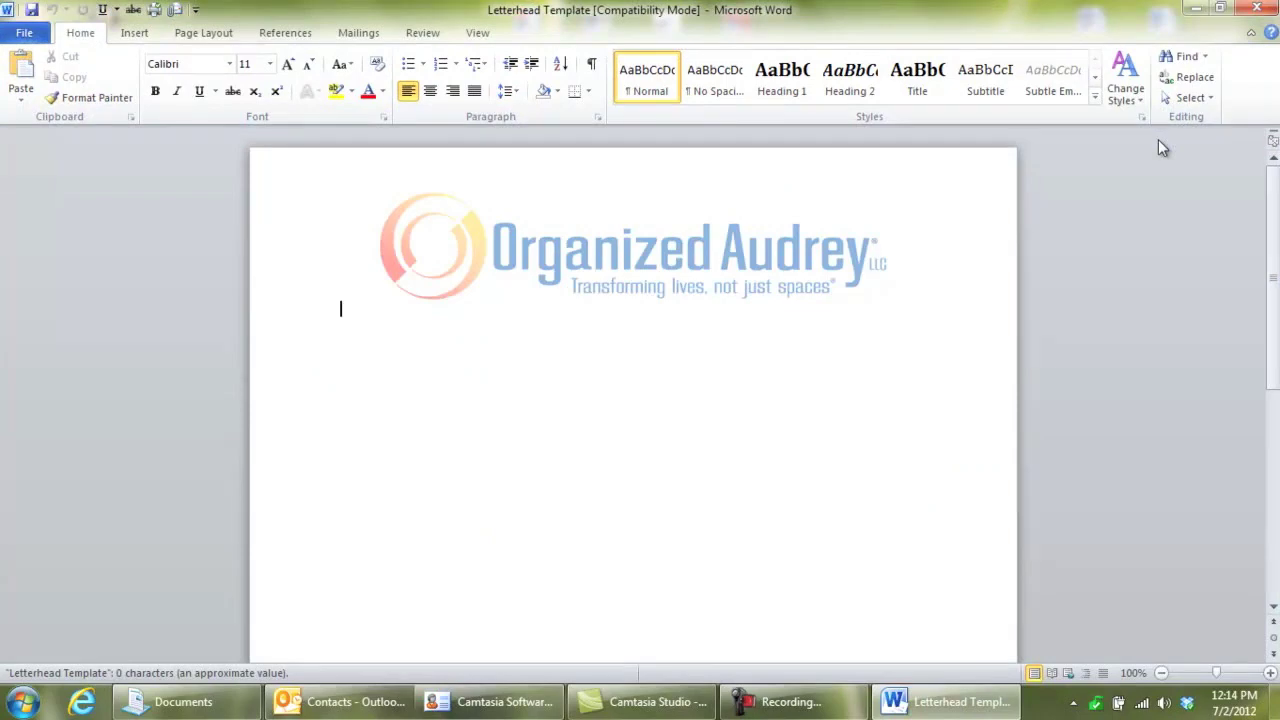
left_click(1259, 10)
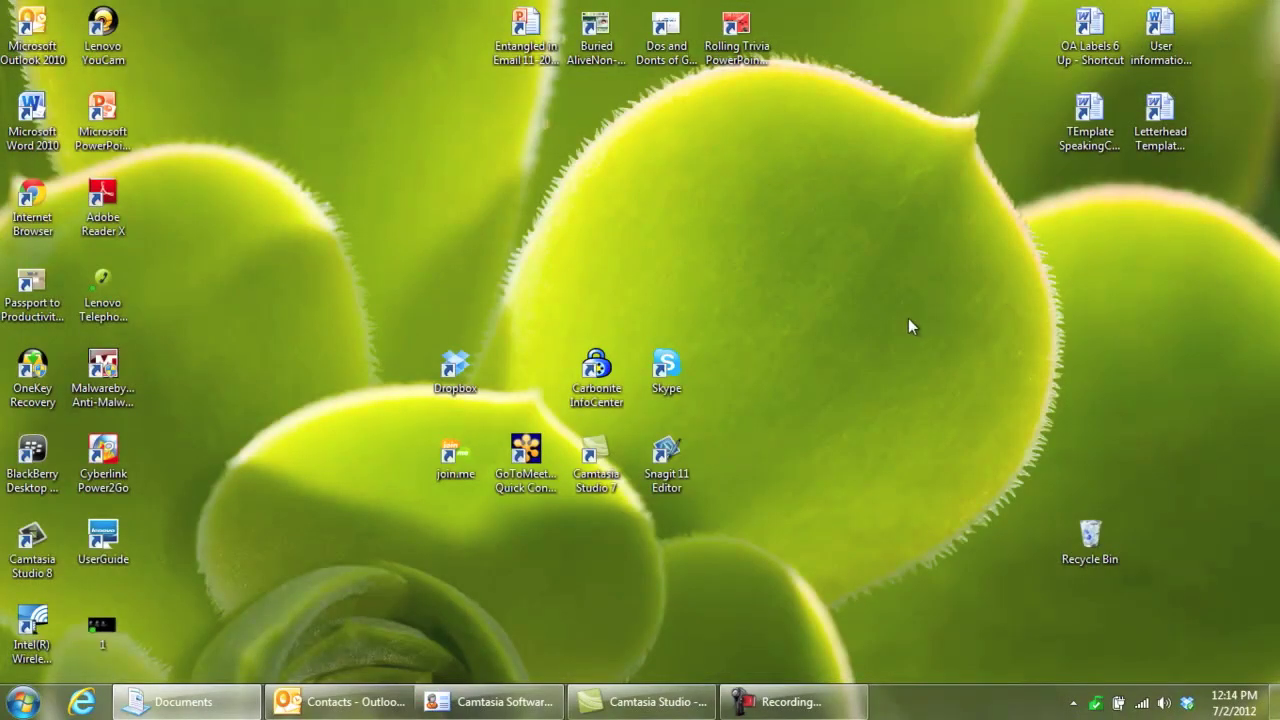